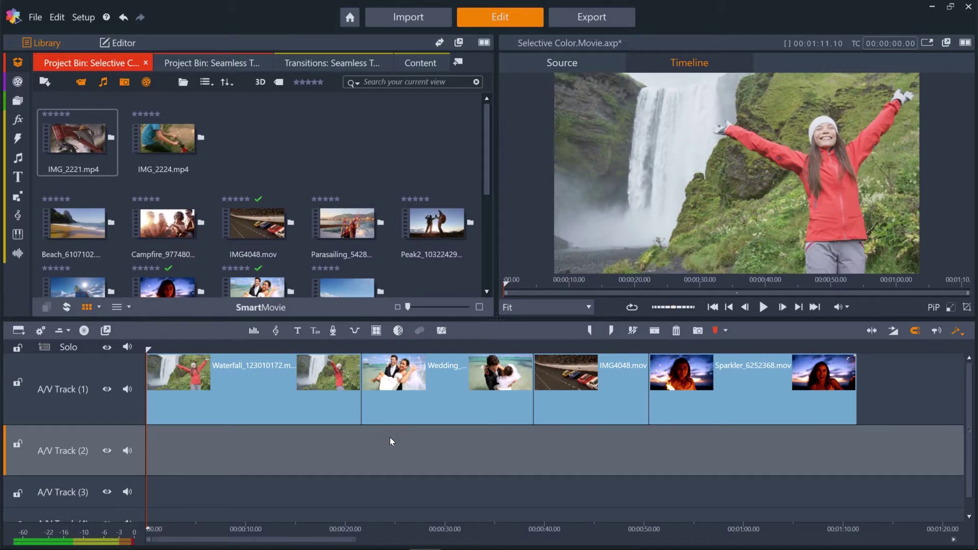
- Select the Waterfall clip and apply Selective Color (Desaturation 100, Edge Softness 0) from the Color effects
left_click(267, 406)
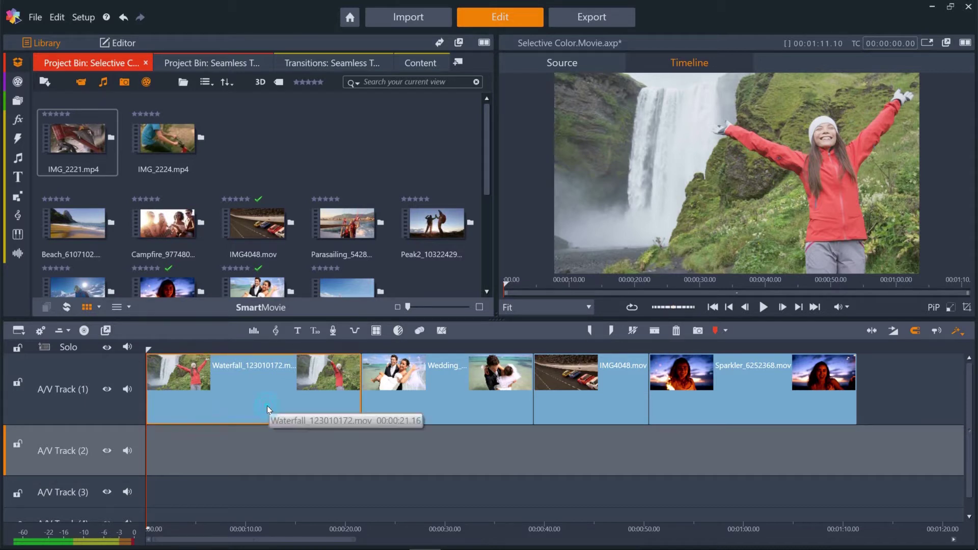
left_click(122, 43)
left_click(226, 64)
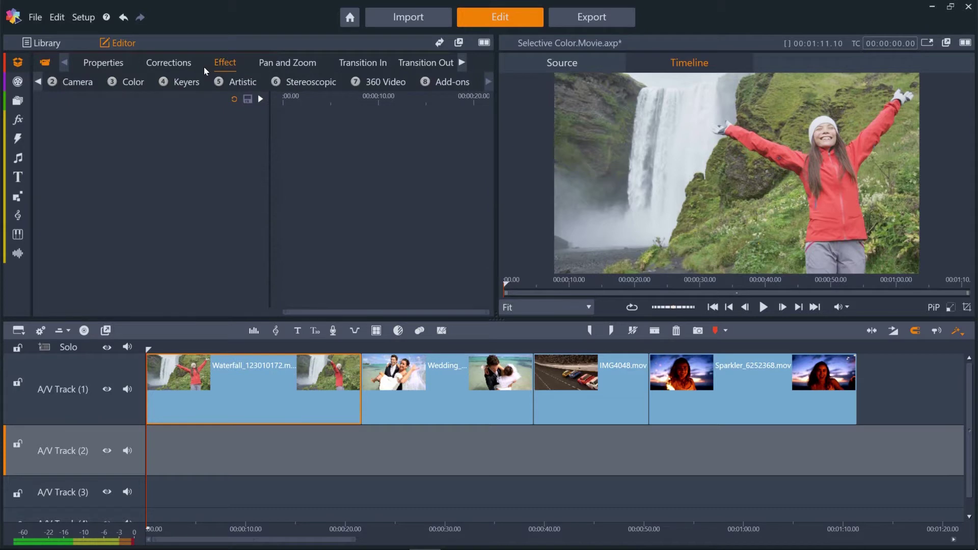
left_click(125, 84)
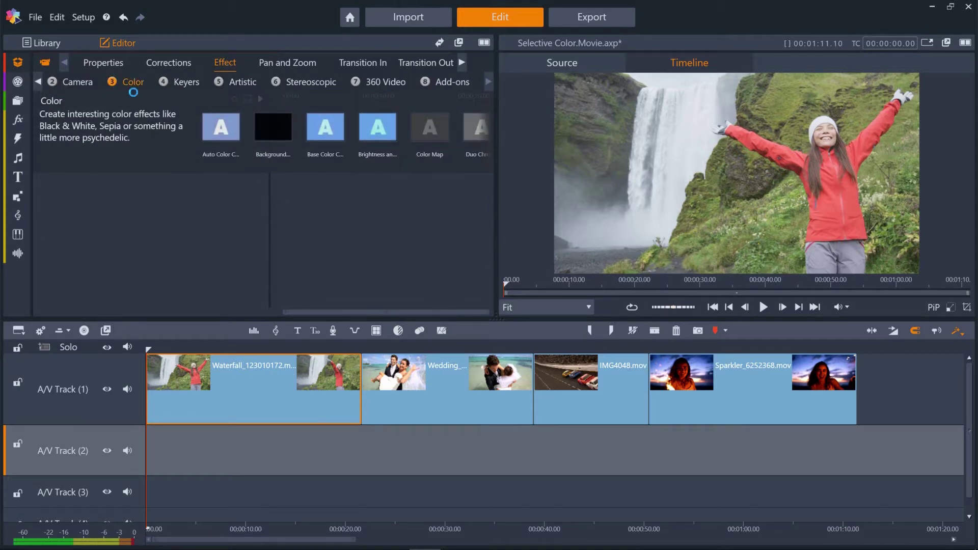
left_click(483, 133)
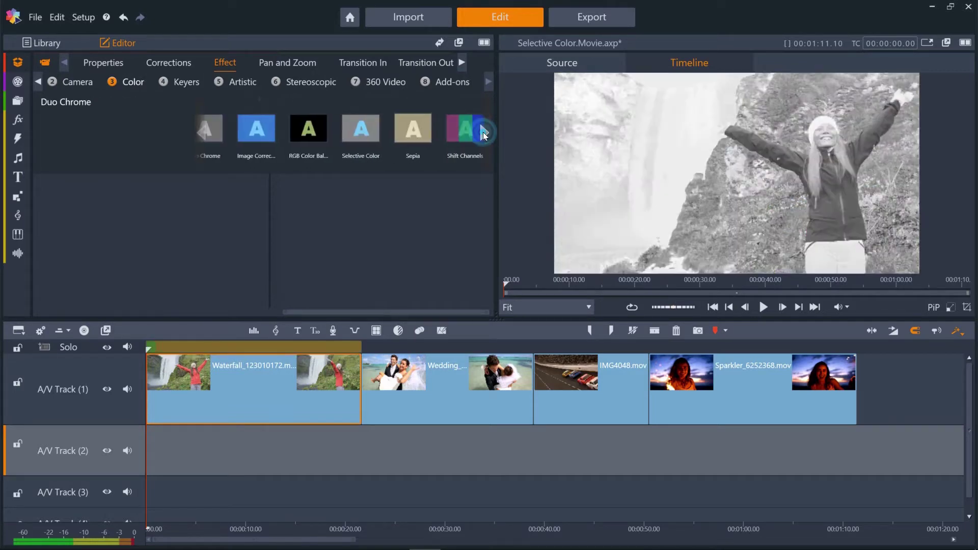
double_click(347, 131)
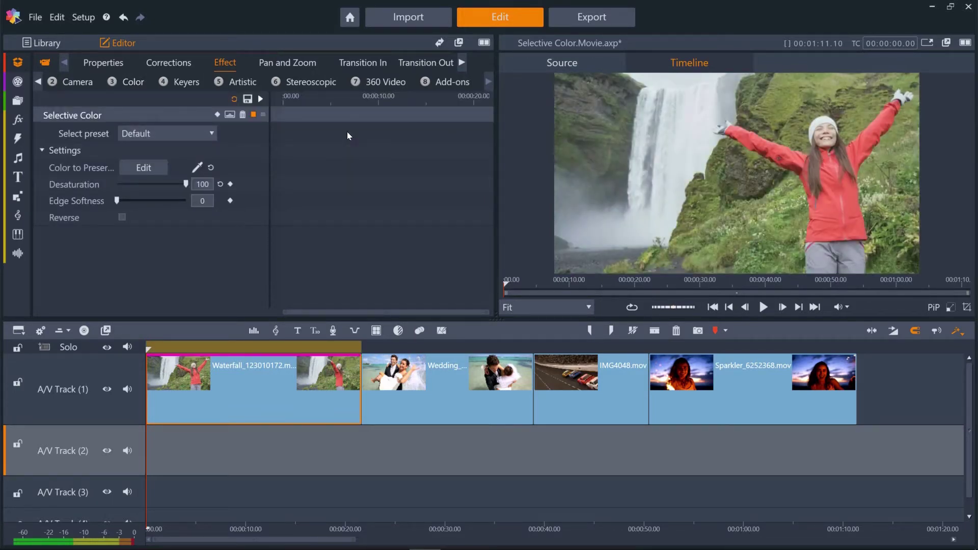
left_click(197, 167)
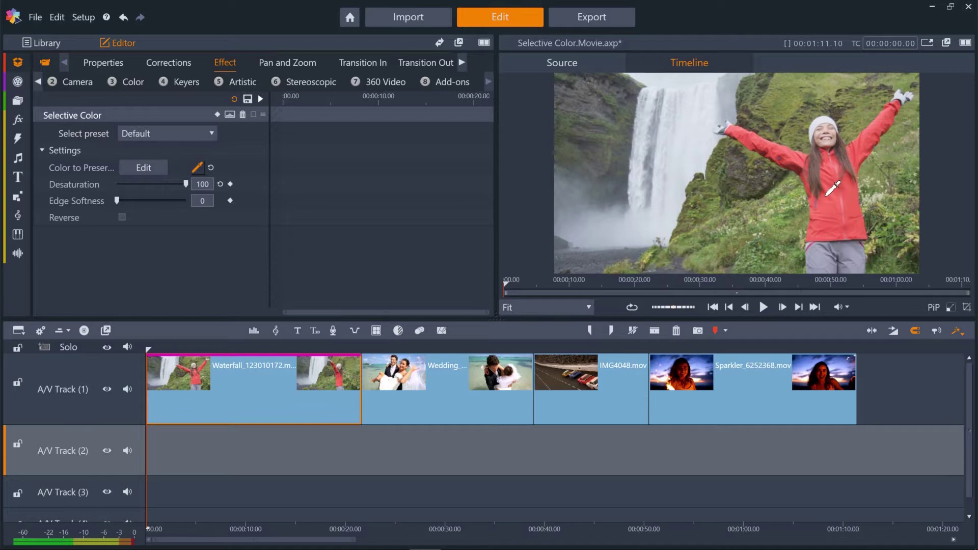
- Sample the woman's red jacket with the eyedropper so only that red is preserved
left_click(836, 231)
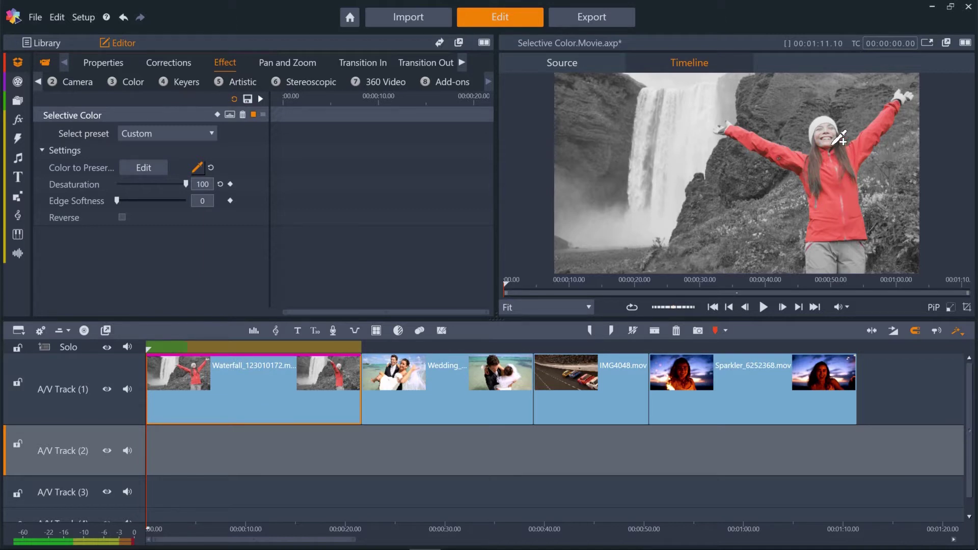
left_click(838, 197)
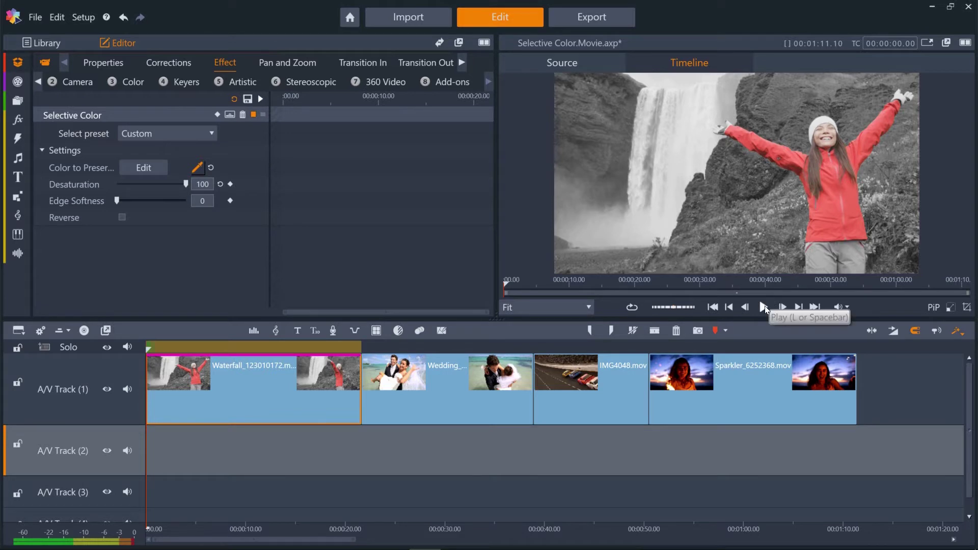
- Play back the colour-isolated Waterfall clip, then select the Wedding clip on the timeline
left_click(765, 307)
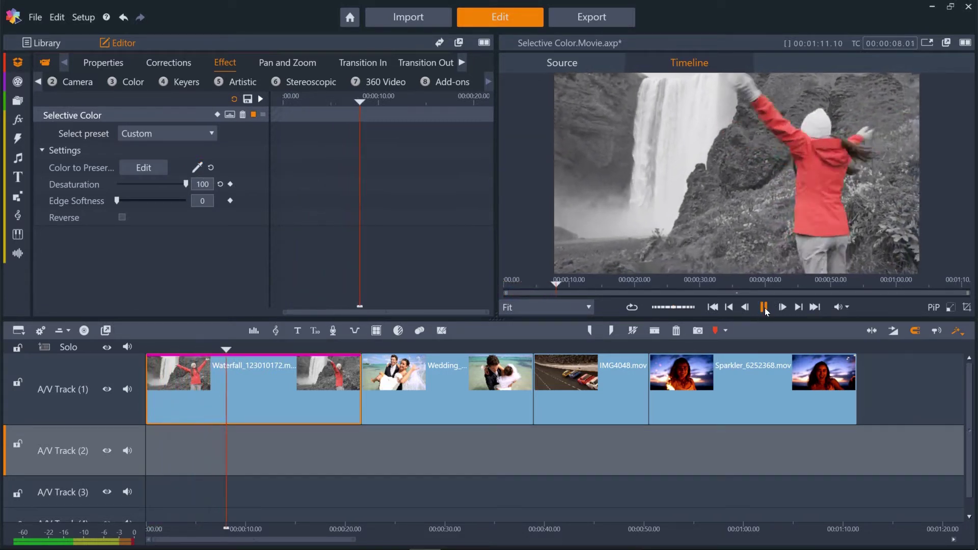
left_click(765, 308)
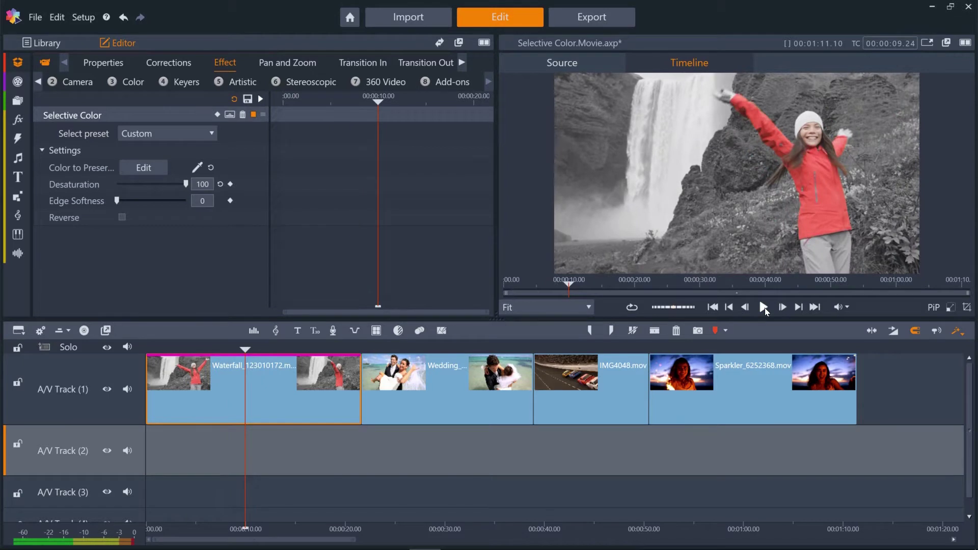
left_click(423, 393)
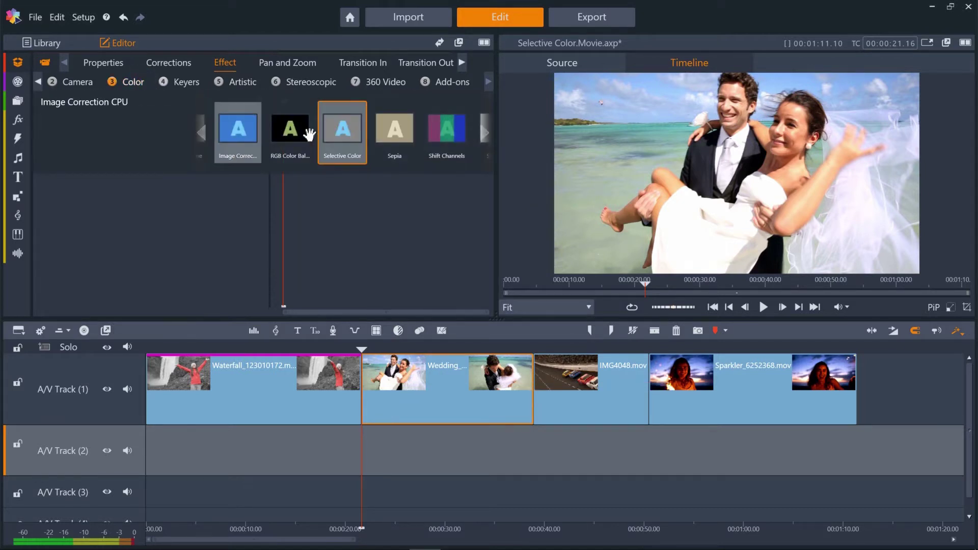
- Apply Selective Color to the Wedding clip, preserving the turquoise sea and the blue sky
left_click(347, 132)
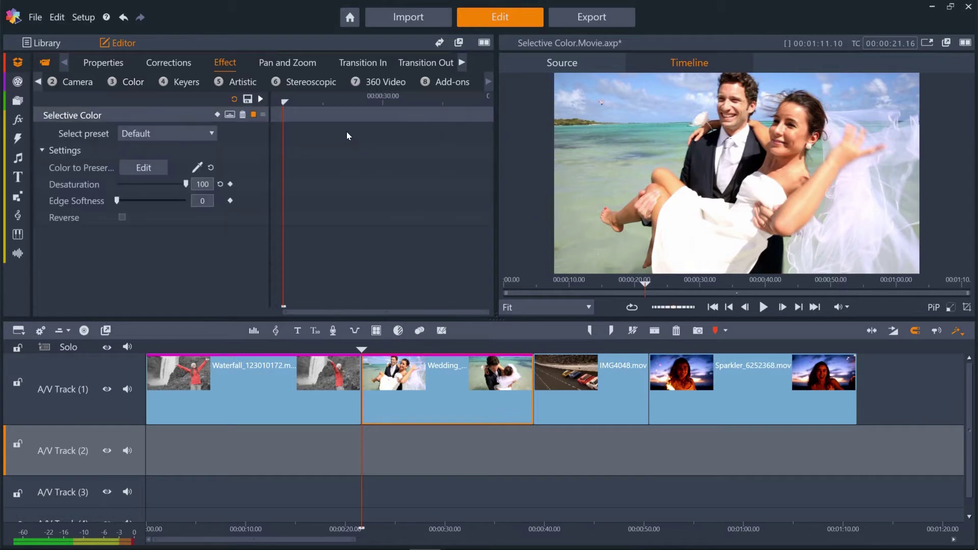
left_click(196, 168)
left_click(622, 130)
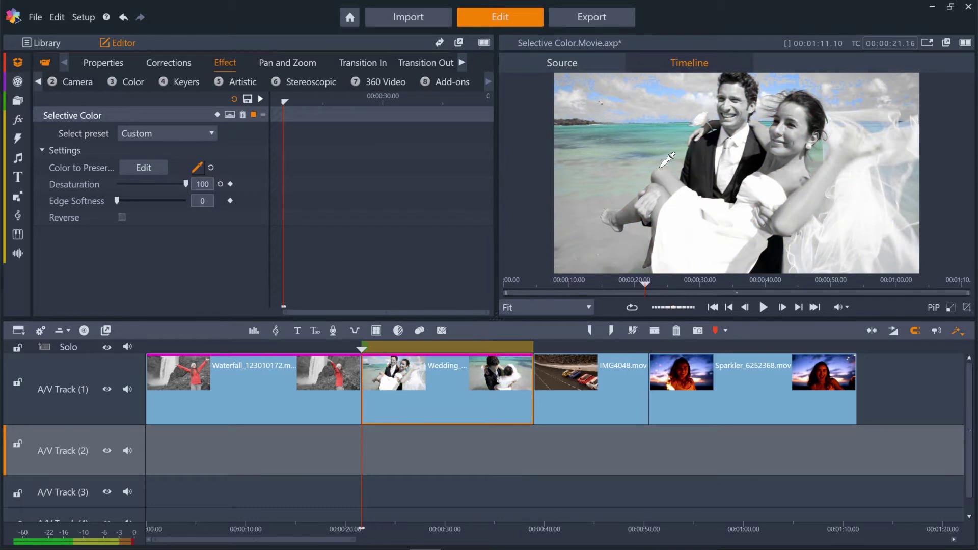
left_click(647, 89)
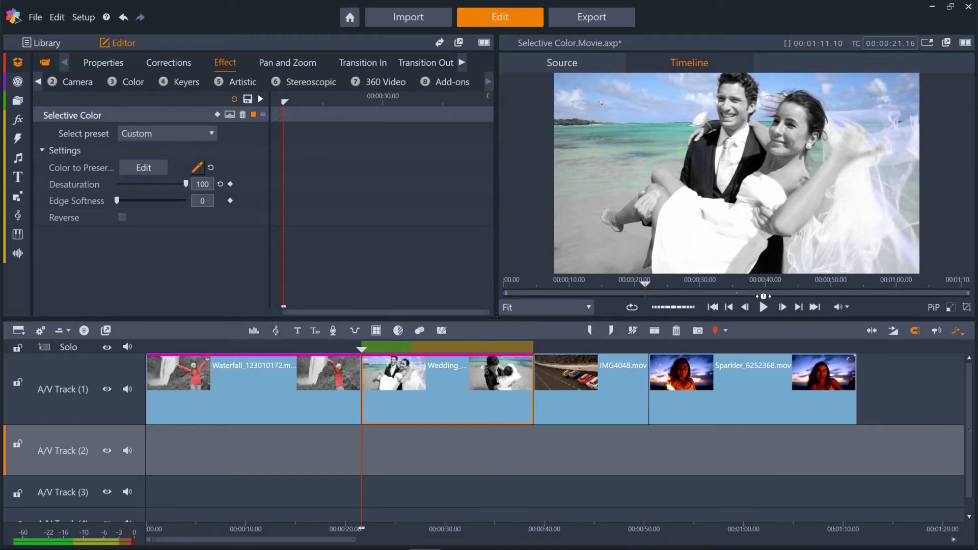
- Review the Wedding clip, then select the IMG4048 race clip and scrub a few seconds in
left_click(763, 306)
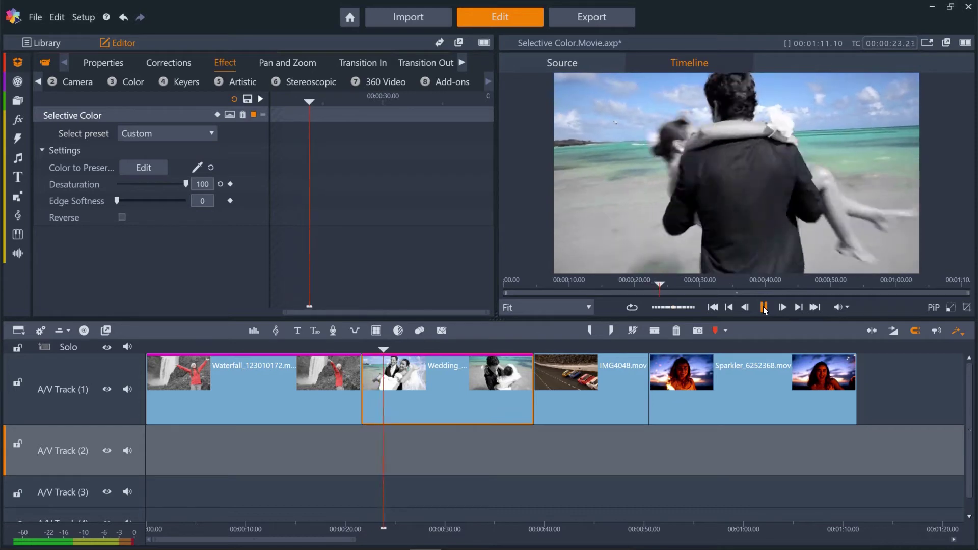
left_click(764, 307)
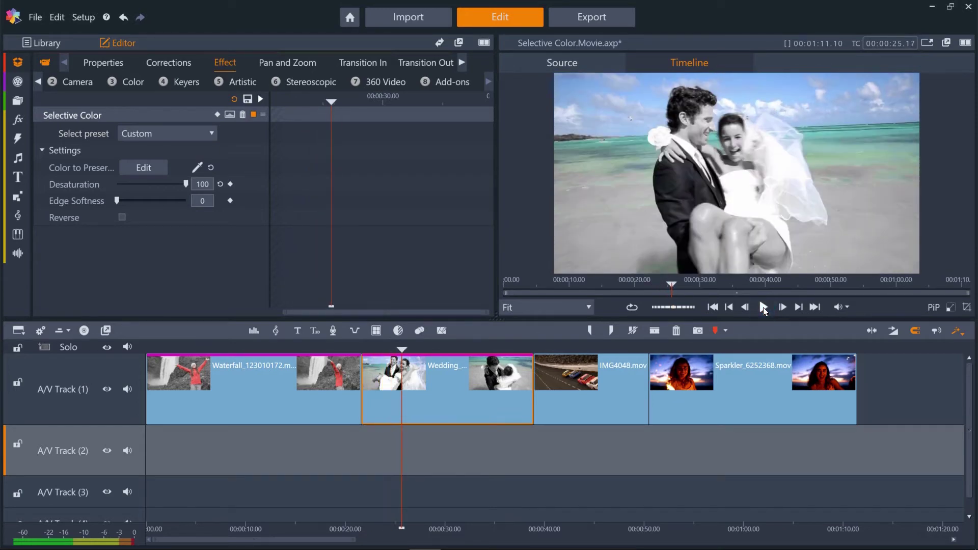
left_click(611, 398)
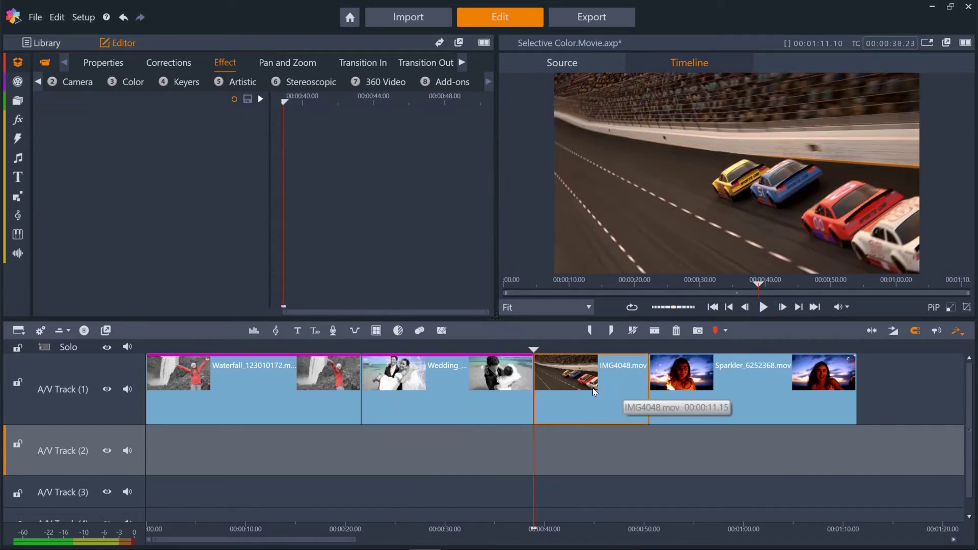
left_click_drag(535, 349, 618, 344)
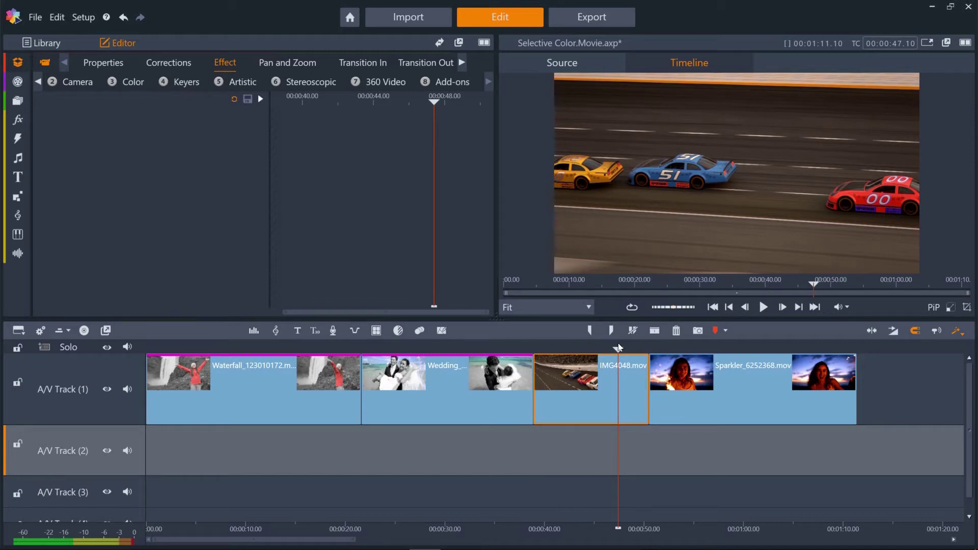
left_click(139, 84)
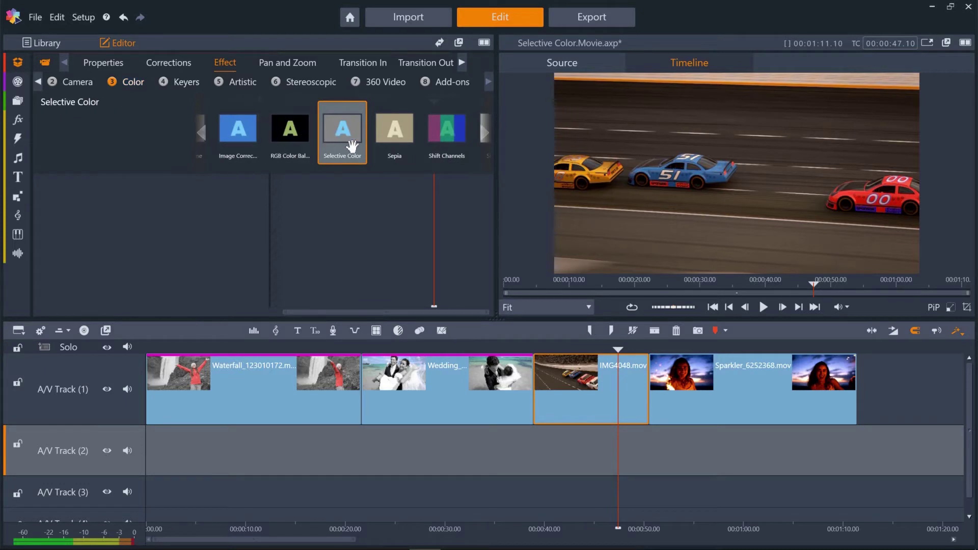
- Apply Selective Color to the IMG4048 clip, preserving the red 00 car including its decals
double_click(352, 147)
left_click(199, 167)
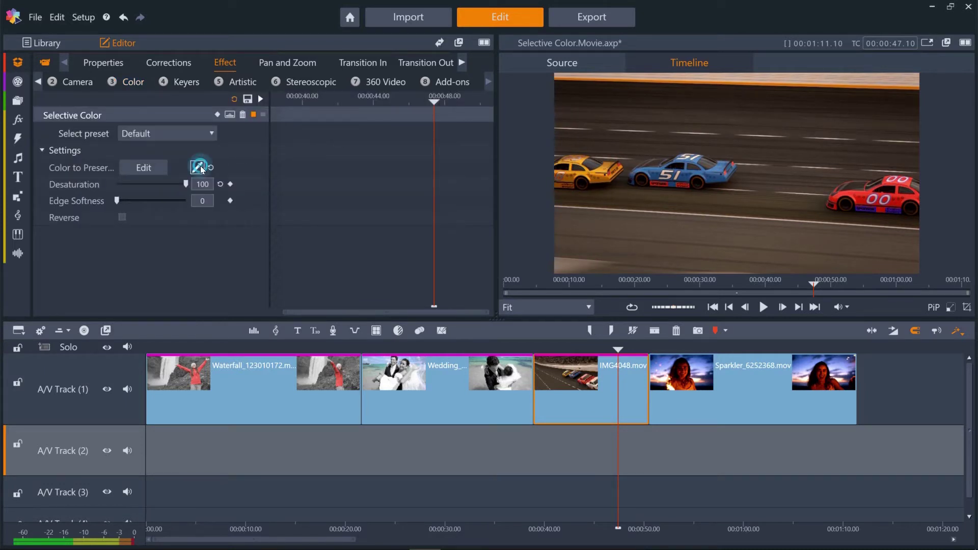
left_click(859, 204)
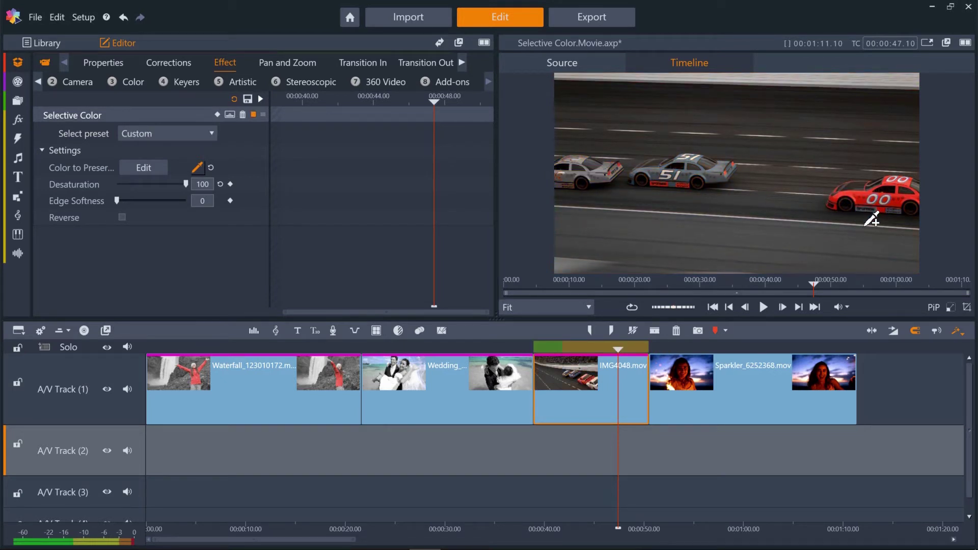
left_click(872, 218)
left_click(201, 169)
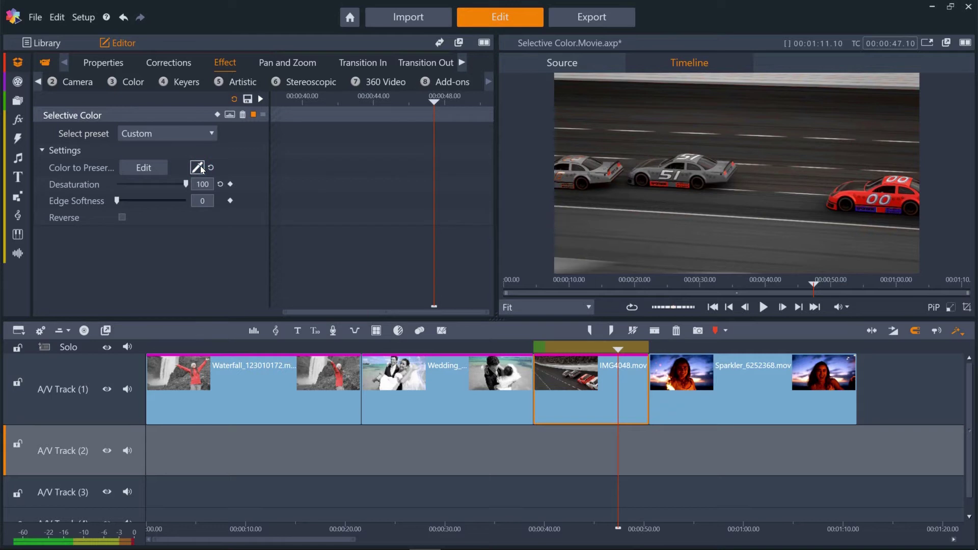
- Lower the race clip's Desaturation to 81, review it in playback, then select the Sparkler clip
left_click_drag(189, 184, 170, 186)
left_click_drag(606, 348, 541, 350)
left_click(763, 307)
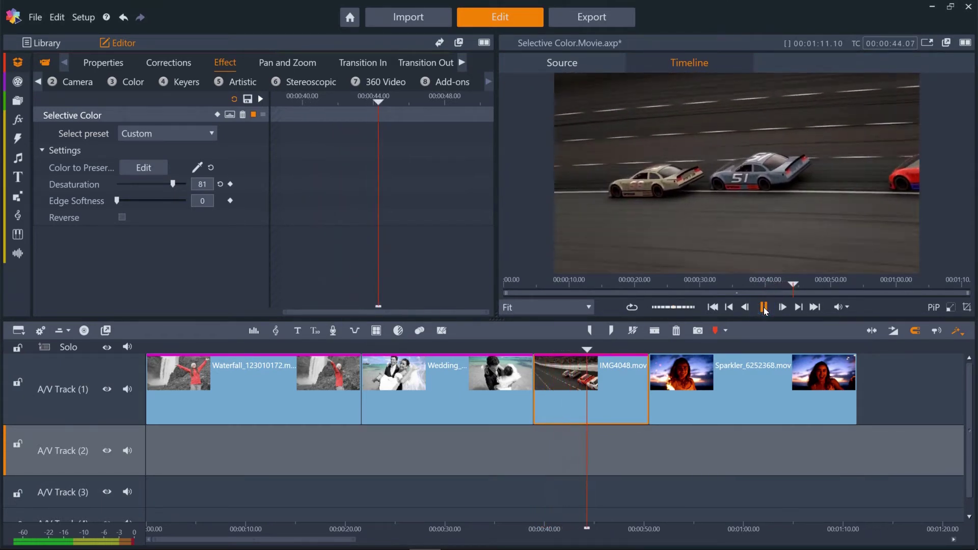
left_click(764, 307)
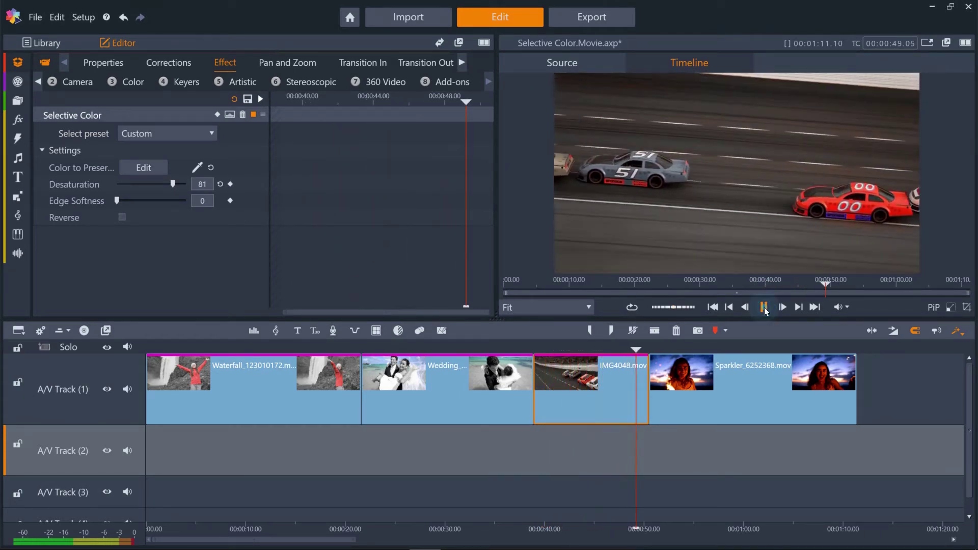
left_click(744, 387)
left_click_drag(657, 353, 660, 352)
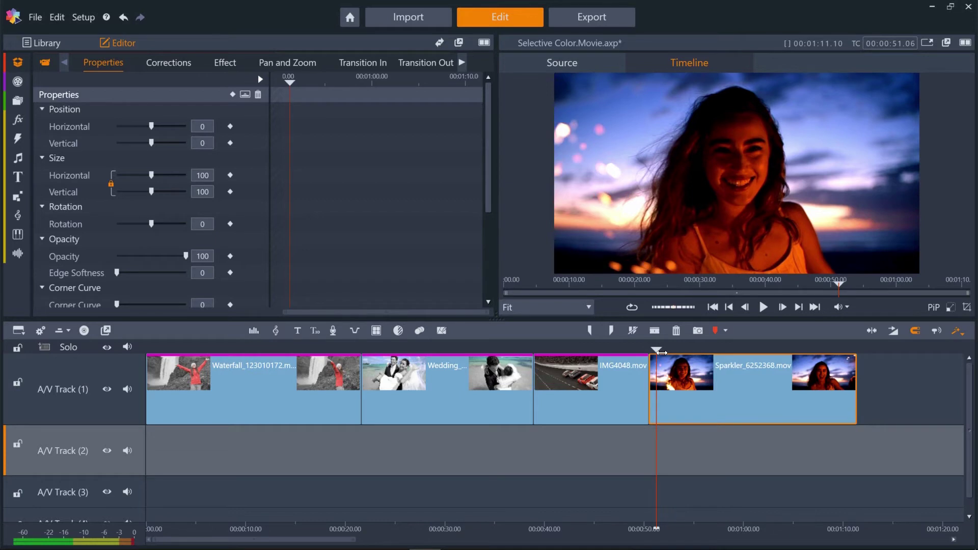
- Add Selective Color to the Sparkler clip from the Color effects and arm the Color to Preserve eyedropper
left_click(225, 63)
left_click(131, 82)
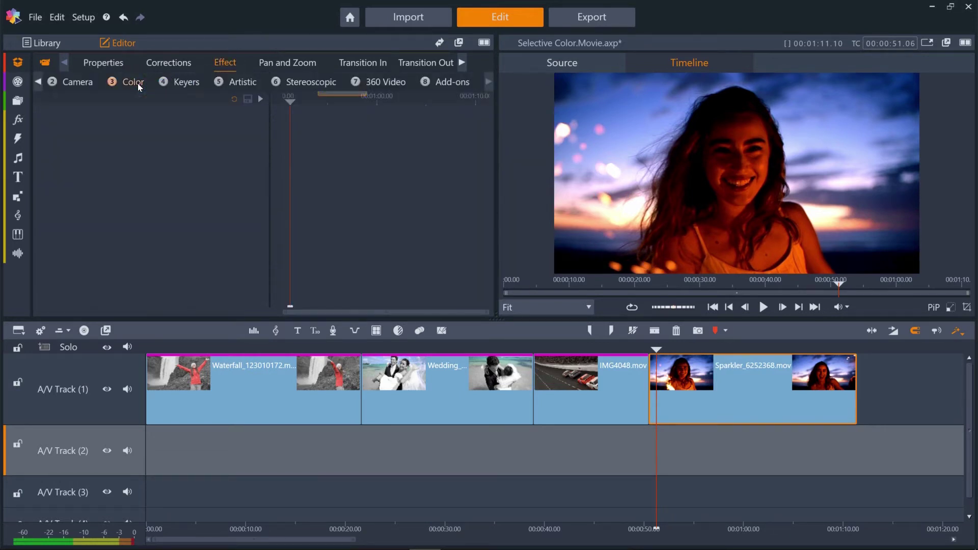
left_click(352, 136)
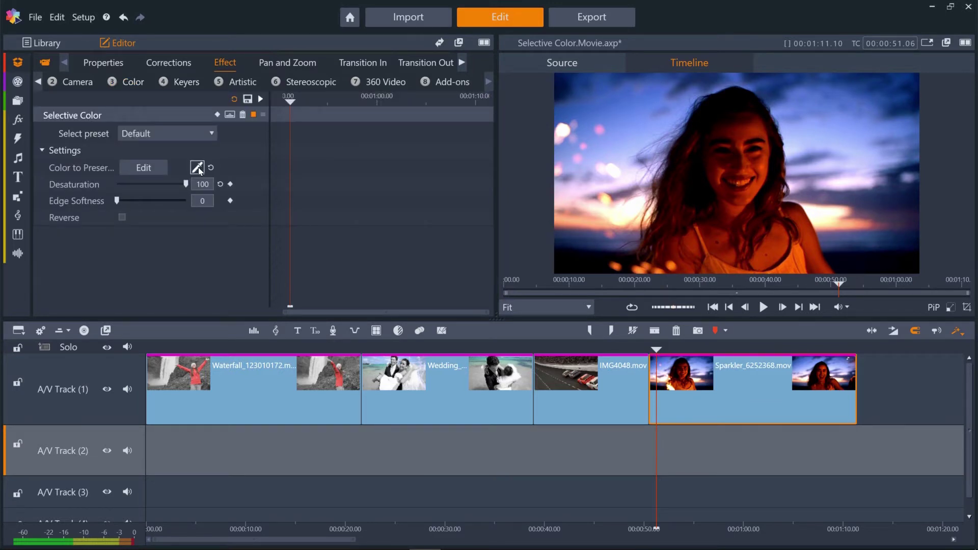
left_click(197, 167)
- Preserve the purple-blue sky, raise Edge Softness to 66, and preview the result
left_click_drag(591, 97, 647, 117)
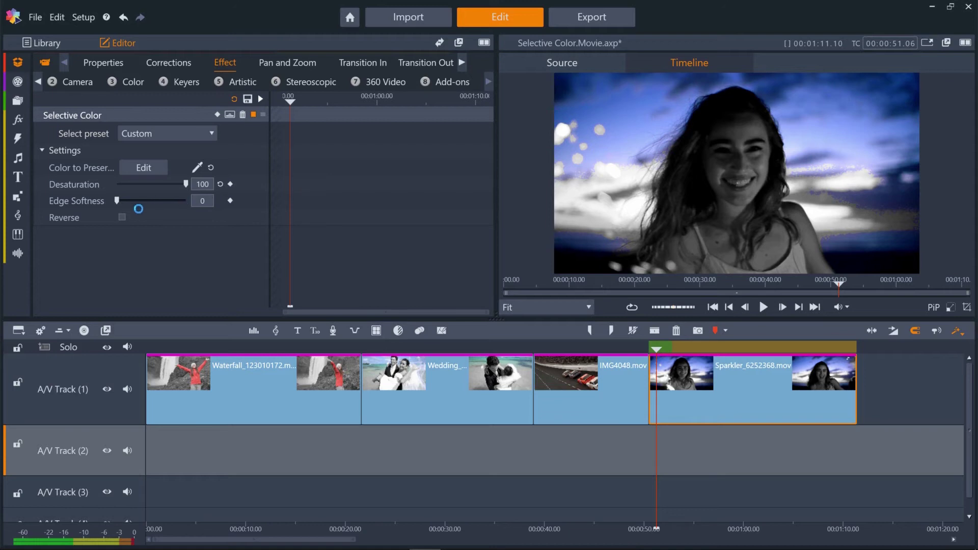
left_click_drag(145, 204, 177, 201)
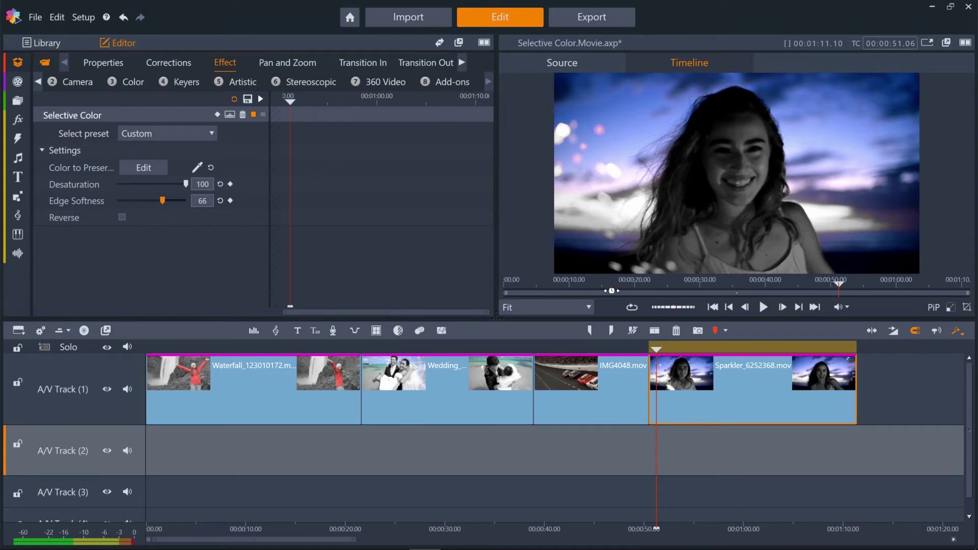
left_click(764, 309)
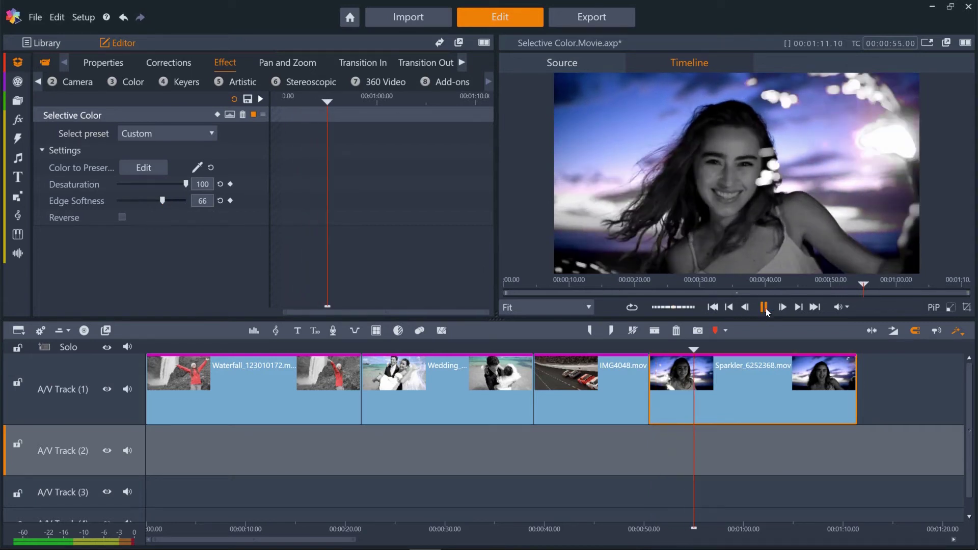
- From about 50 seconds, split the Sparkler clip seven times into short jump-cut pieces and select the first
left_click(765, 311)
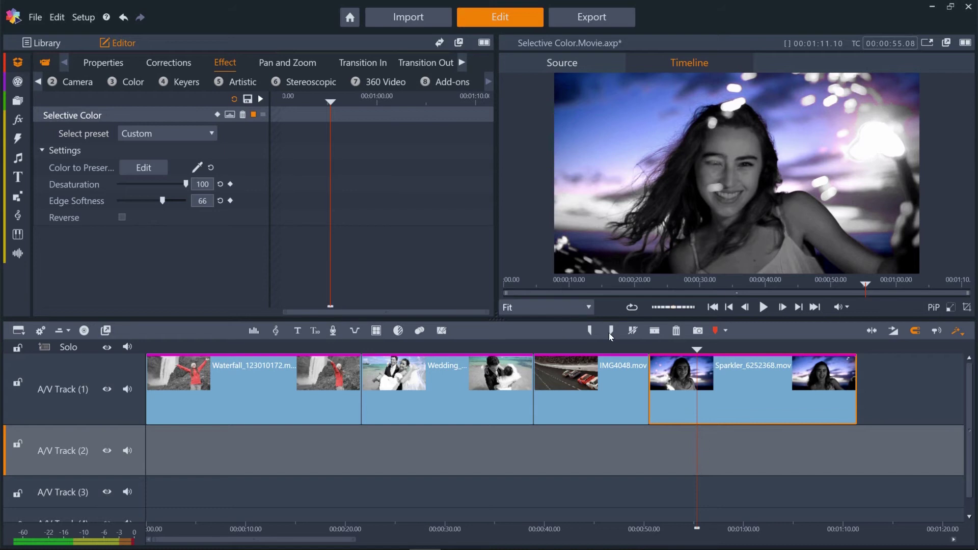
left_click_drag(696, 350, 654, 350)
left_click(659, 334)
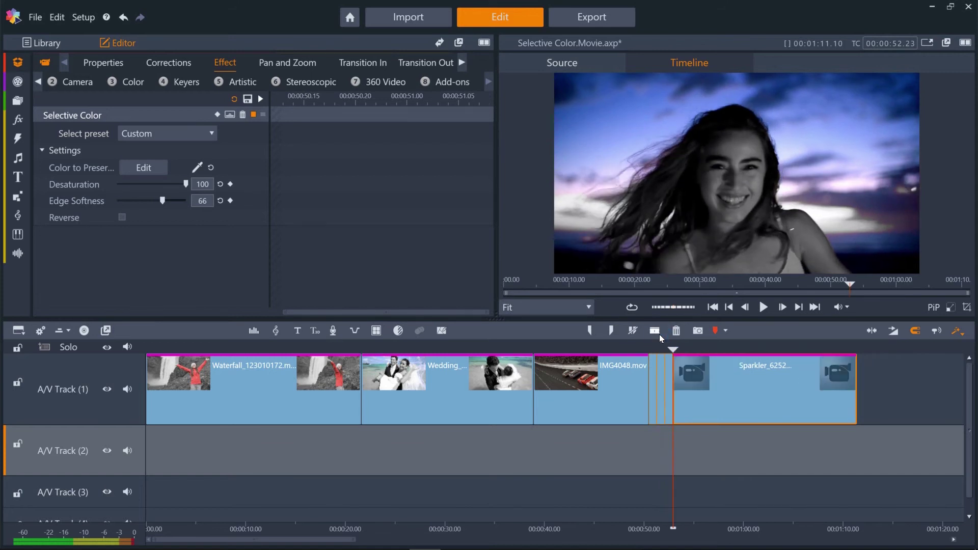
left_click(659, 334)
left_click(660, 334)
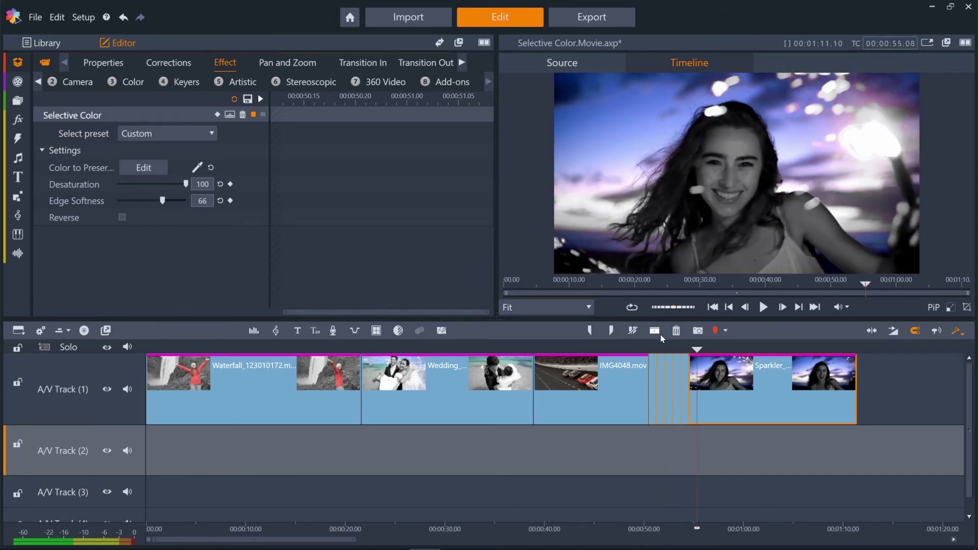
left_click(660, 334)
left_click(660, 334)
left_click(660, 334)
left_click(658, 332)
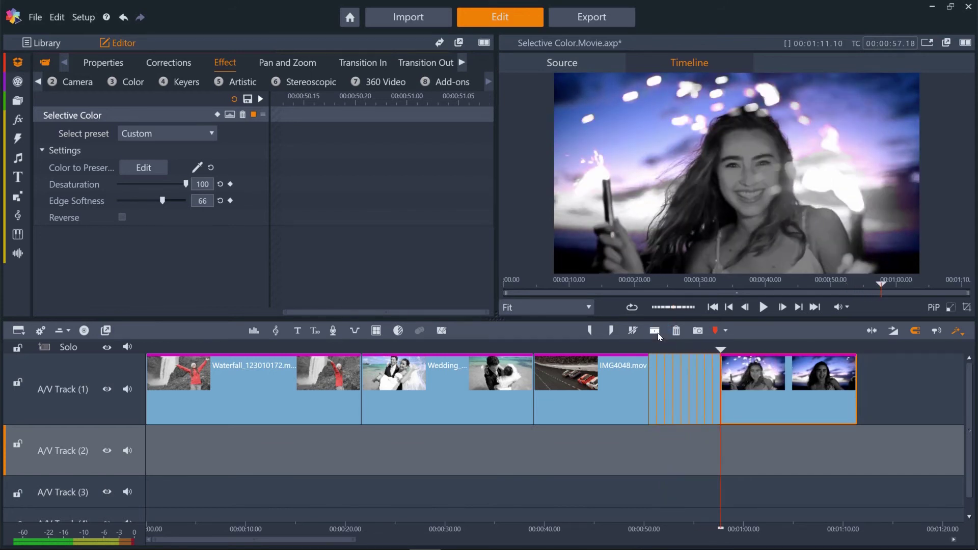
left_click(662, 363)
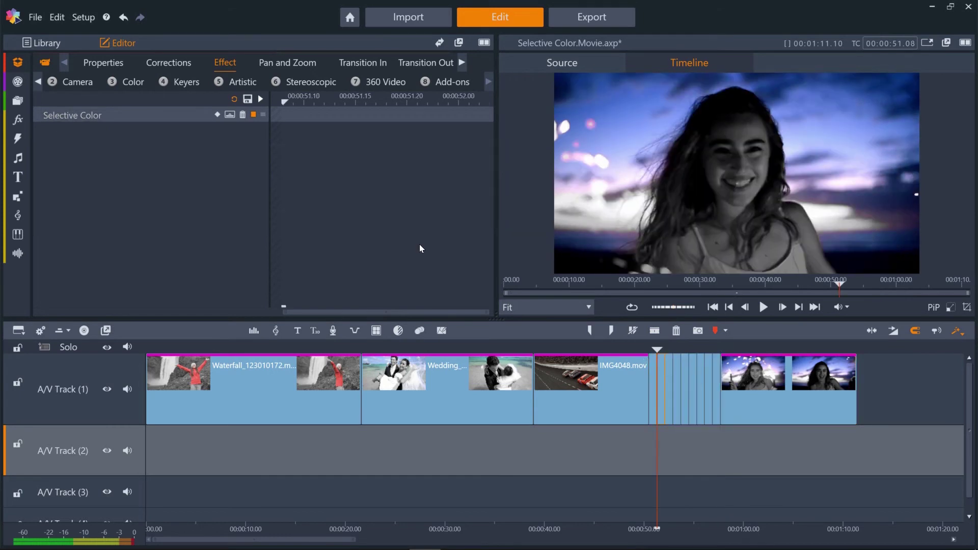
- Turn on Selective Color Reverse for four short Sparkler pieces so the orange stays coloured
left_click(87, 116)
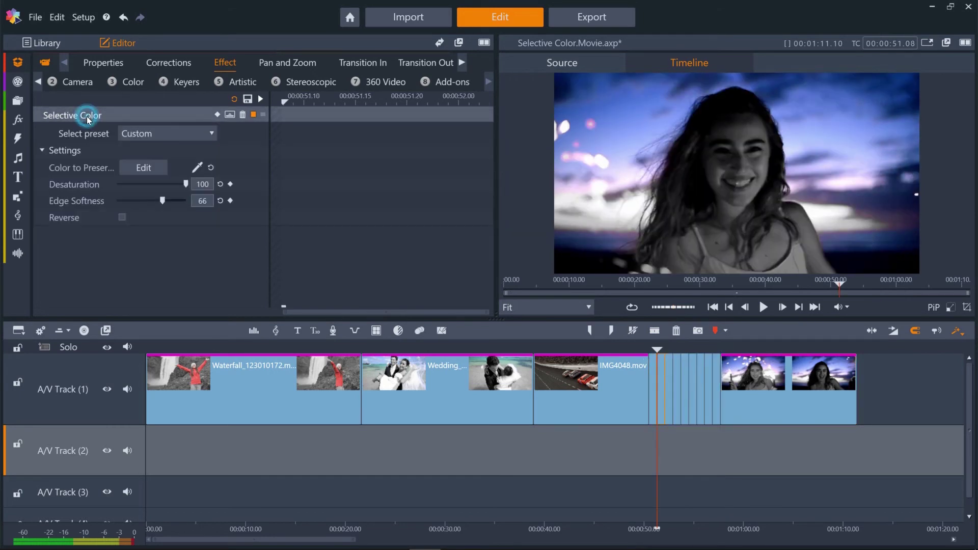
left_click(123, 218)
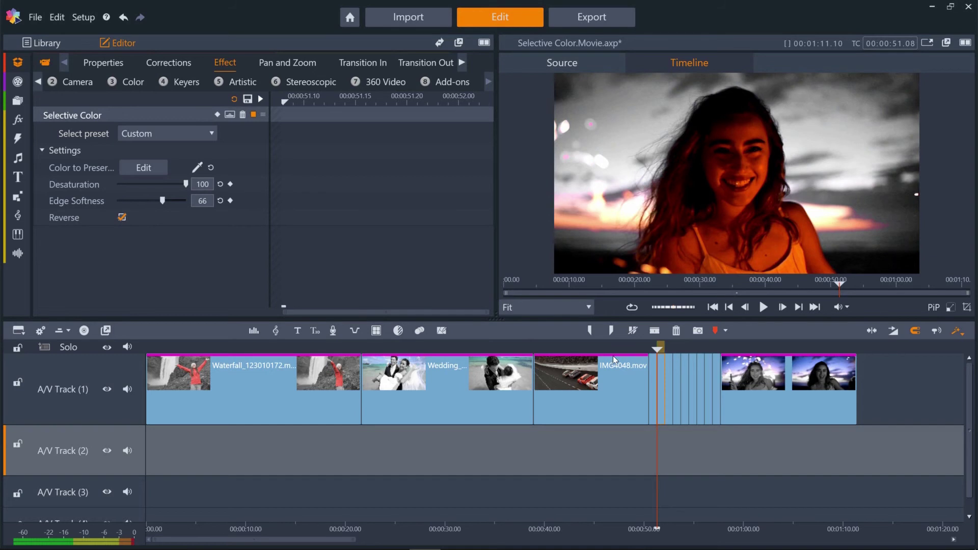
left_click(673, 370)
left_click(74, 115)
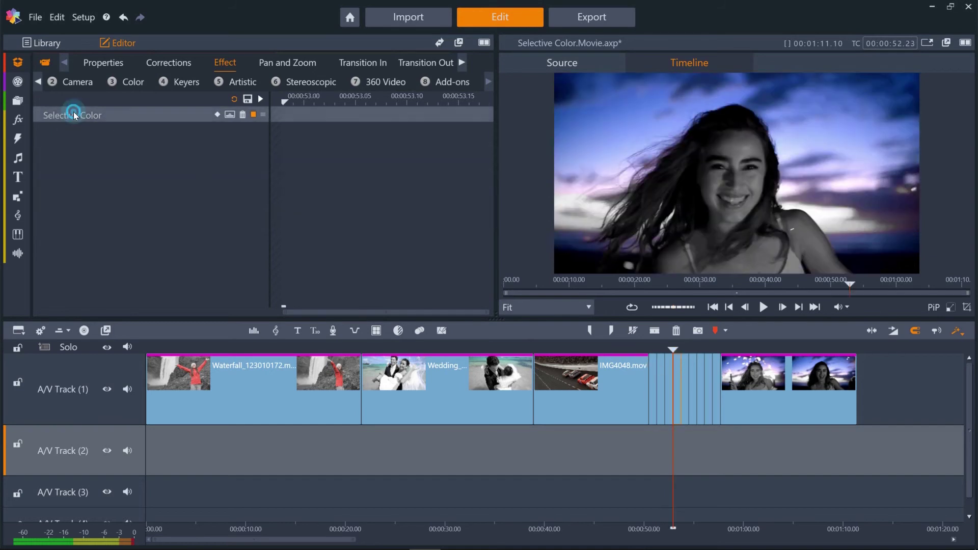
left_click(122, 217)
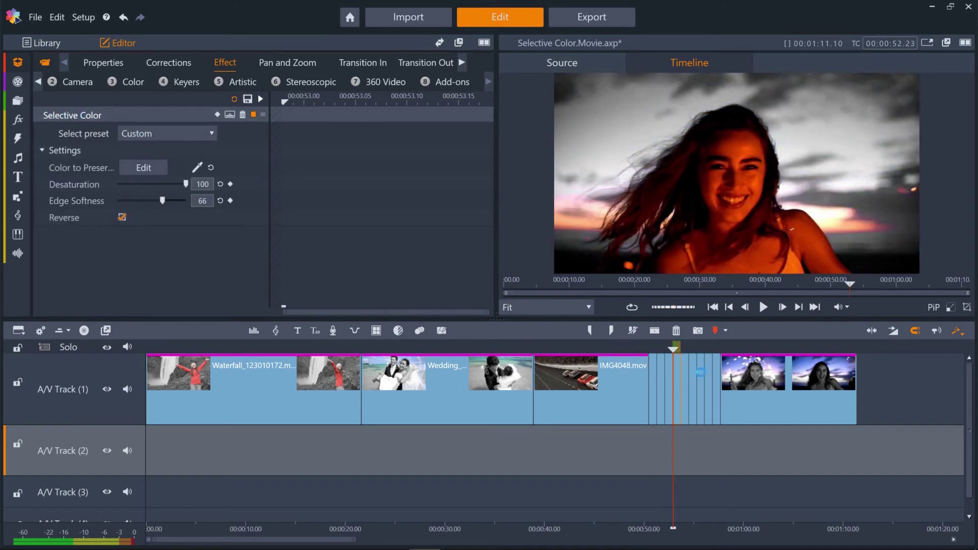
left_click(691, 371)
left_click(73, 115)
left_click(123, 217)
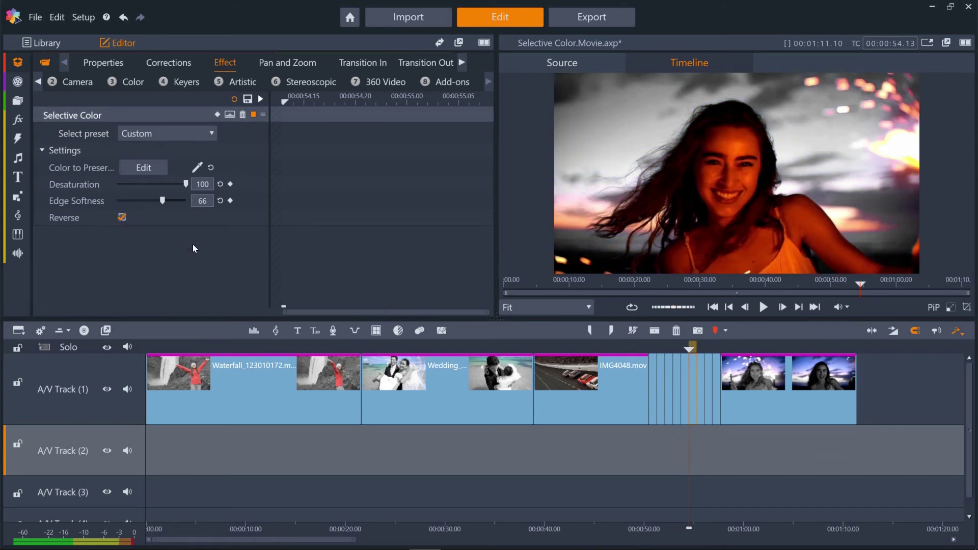
left_click(709, 371)
left_click(76, 115)
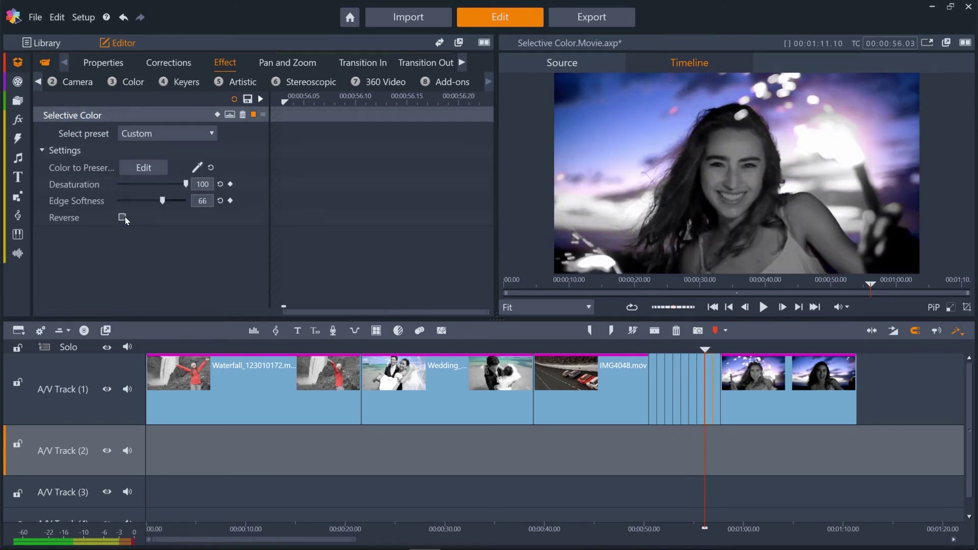
left_click(122, 218)
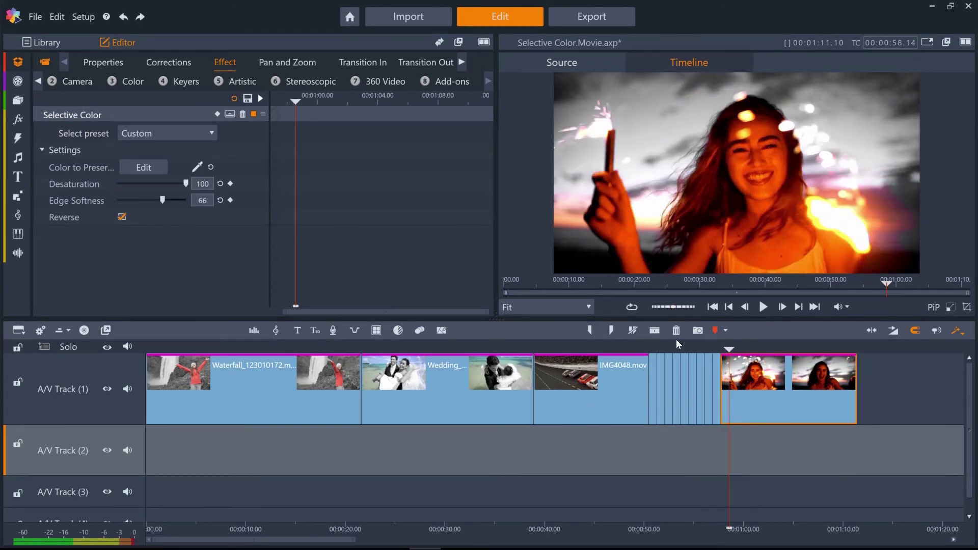
- Split the remaining Sparkler clip at 58 seconds and select the new final piece
left_click(655, 333)
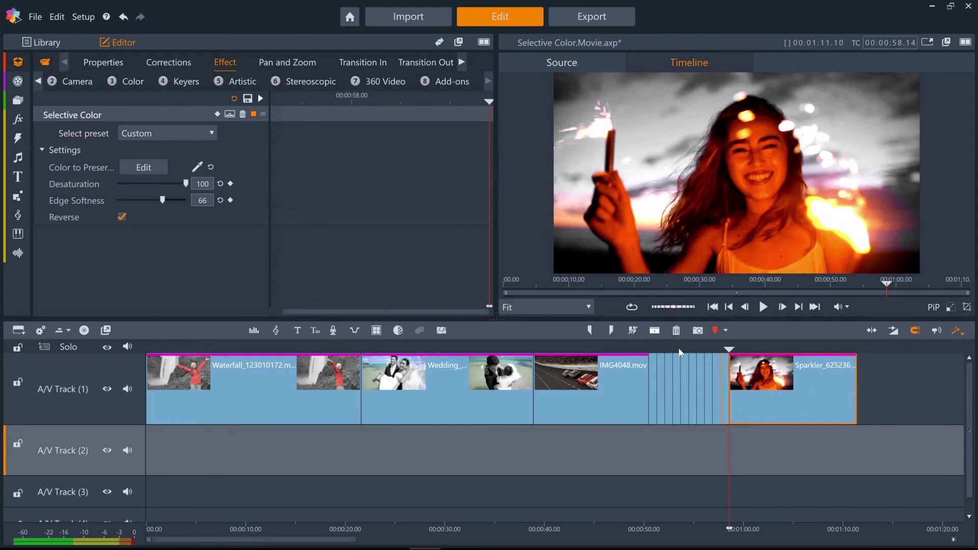
left_click(763, 402)
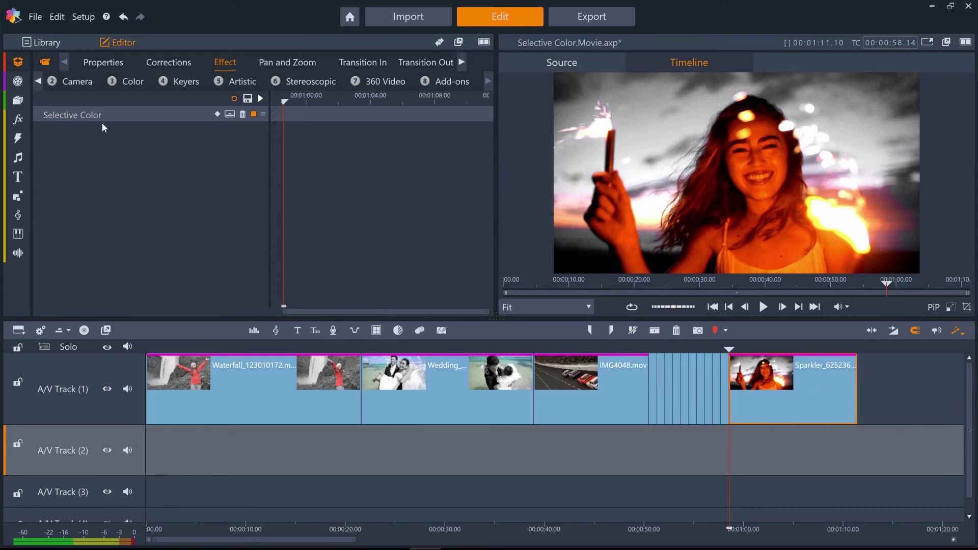
left_click(85, 120)
- Turn Reverse off and keyframe Desaturation from 100 at the clip start to 0 at 1:01.24
left_click(121, 217)
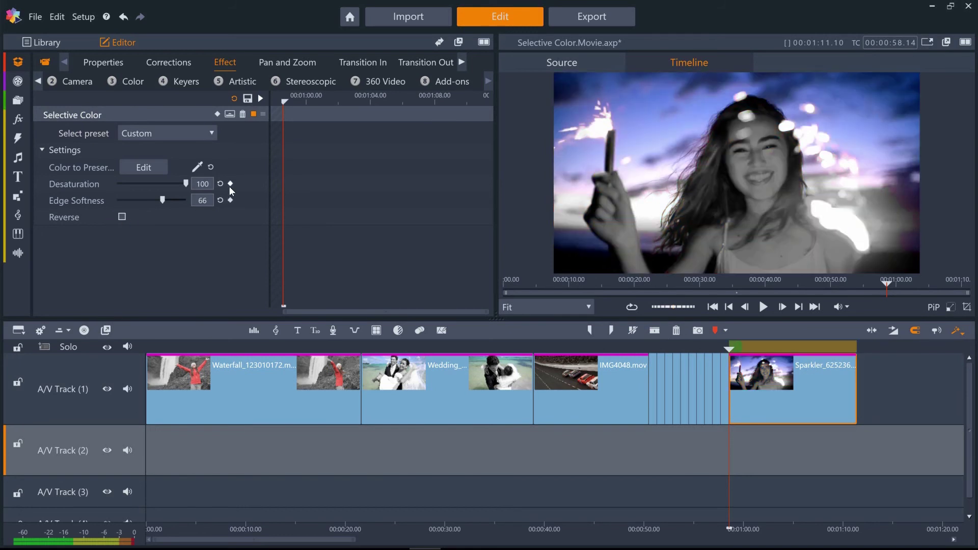
left_click(230, 183)
left_click_drag(729, 349, 769, 353)
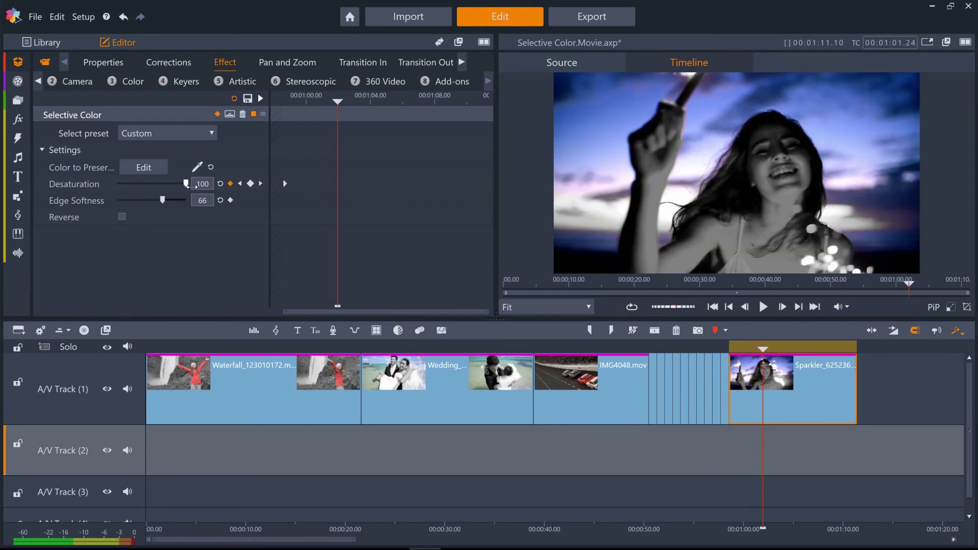
left_click_drag(192, 187, 149, 186)
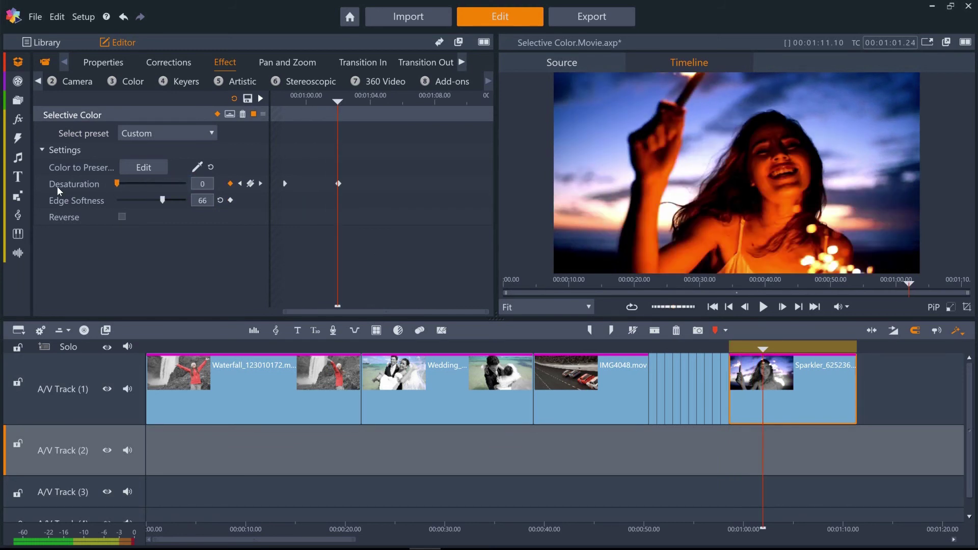
left_click(652, 349)
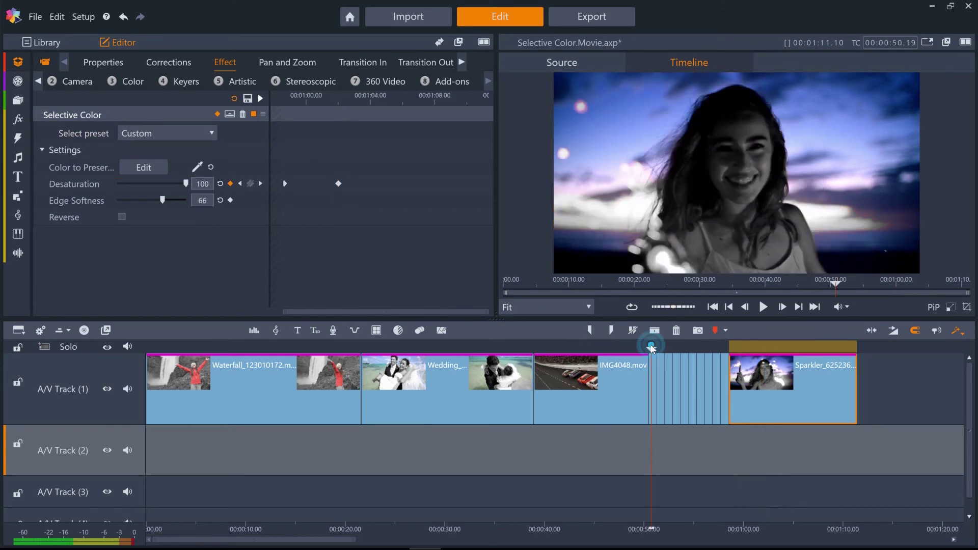